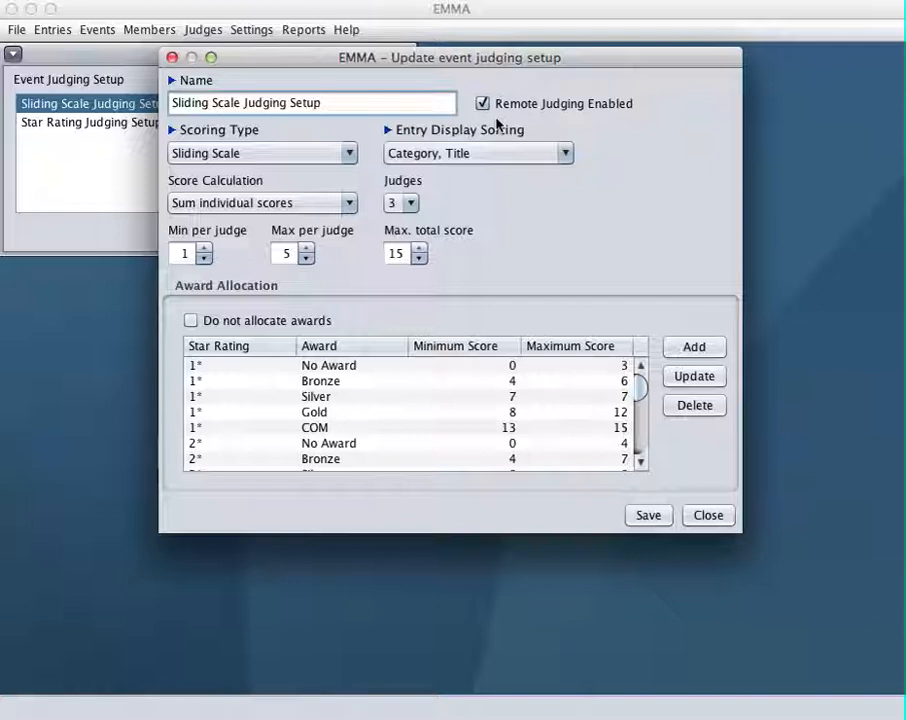
- Try the Star Rating scoring type in the sliding scale judging setup and switch it back to Sliding Scale
left_click(263, 157)
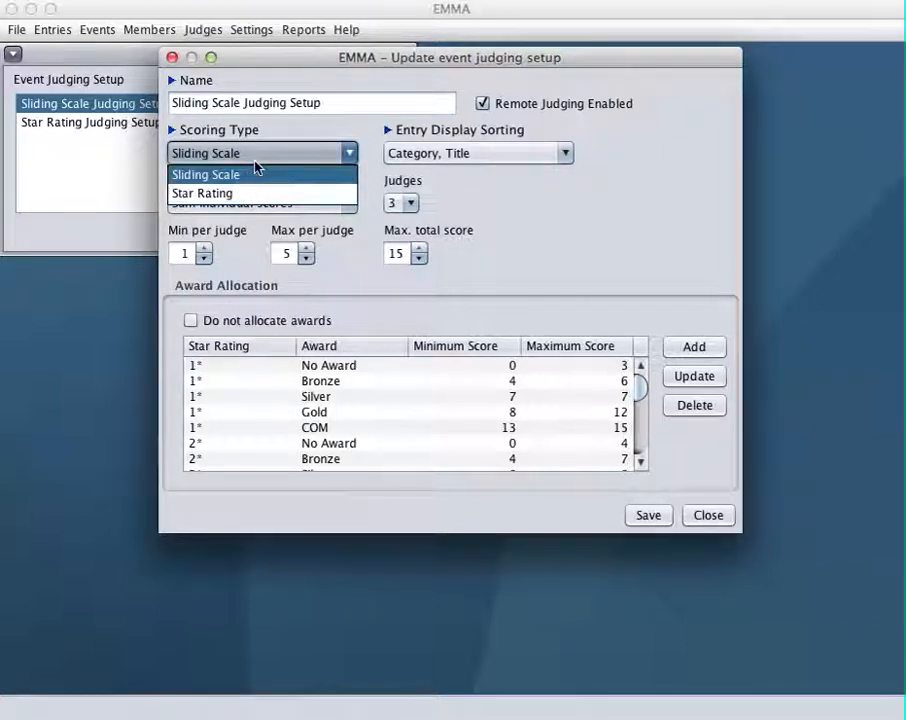
left_click(255, 160)
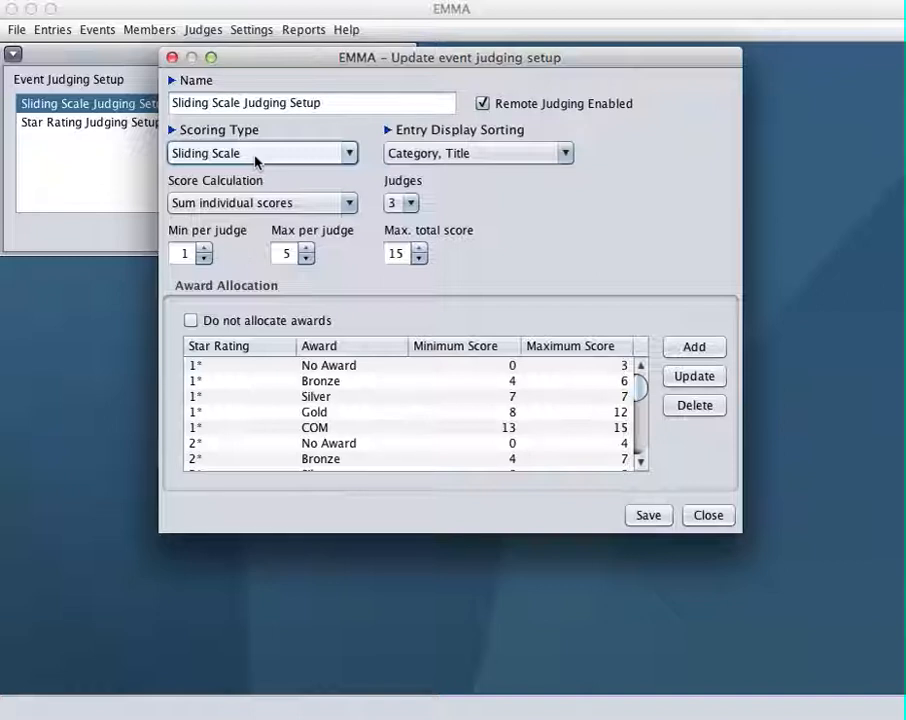
left_click(256, 160)
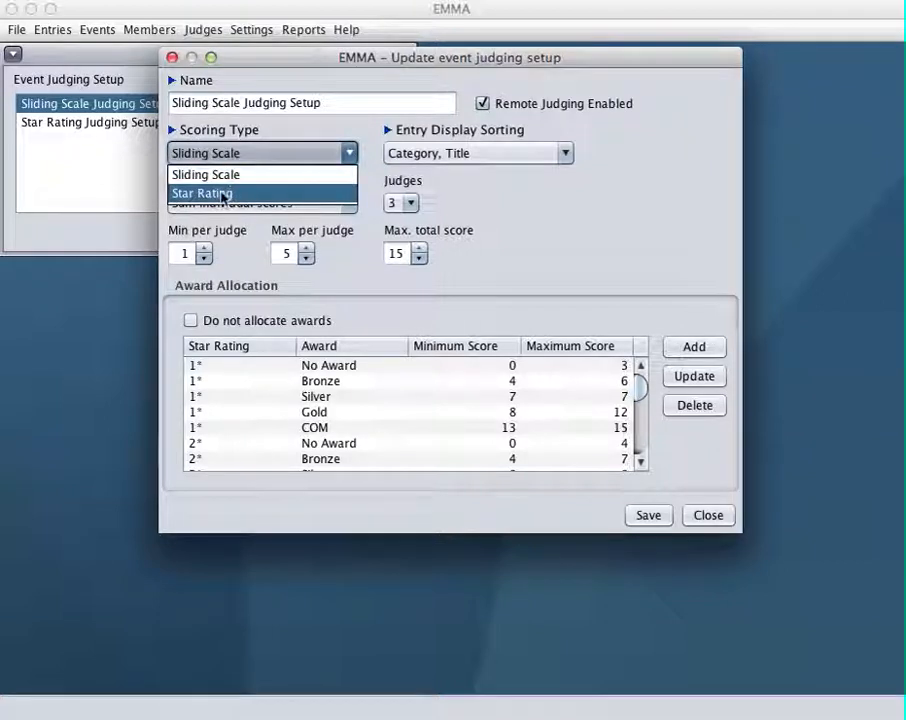
left_click(222, 196)
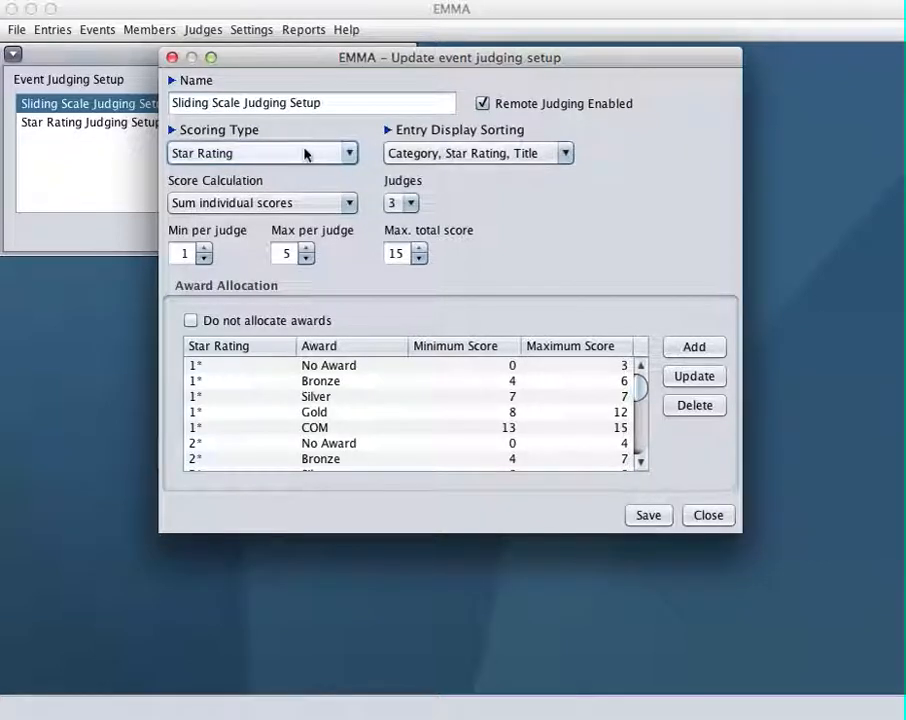
left_click(300, 153)
left_click(263, 180)
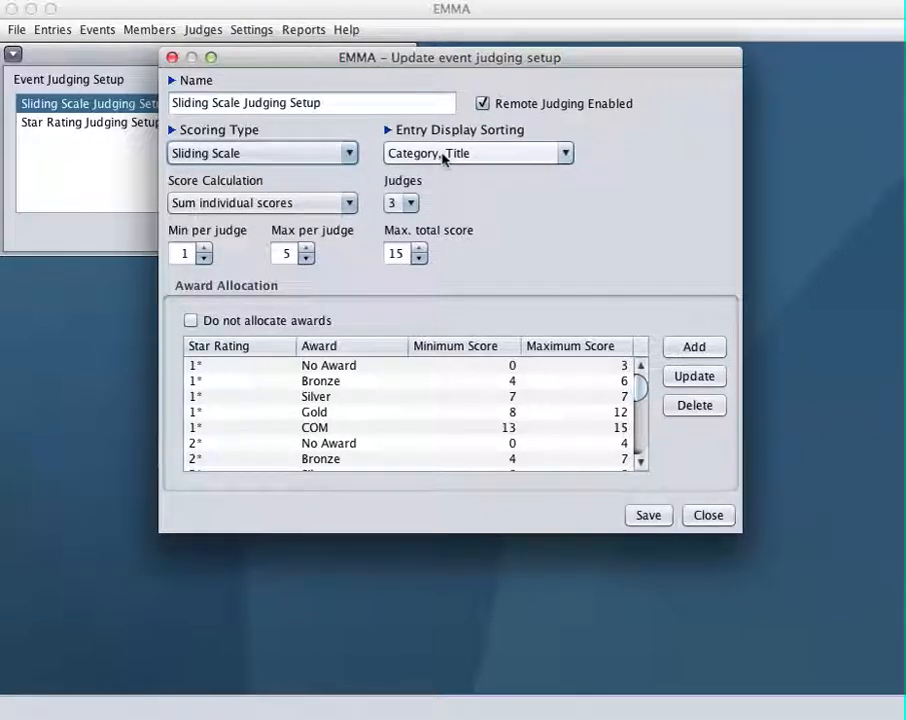
- Compare the entry display sorting options for the Sliding Scale and Star Rating scoring types, leaving the scoring type on Star Rating
left_click(512, 158)
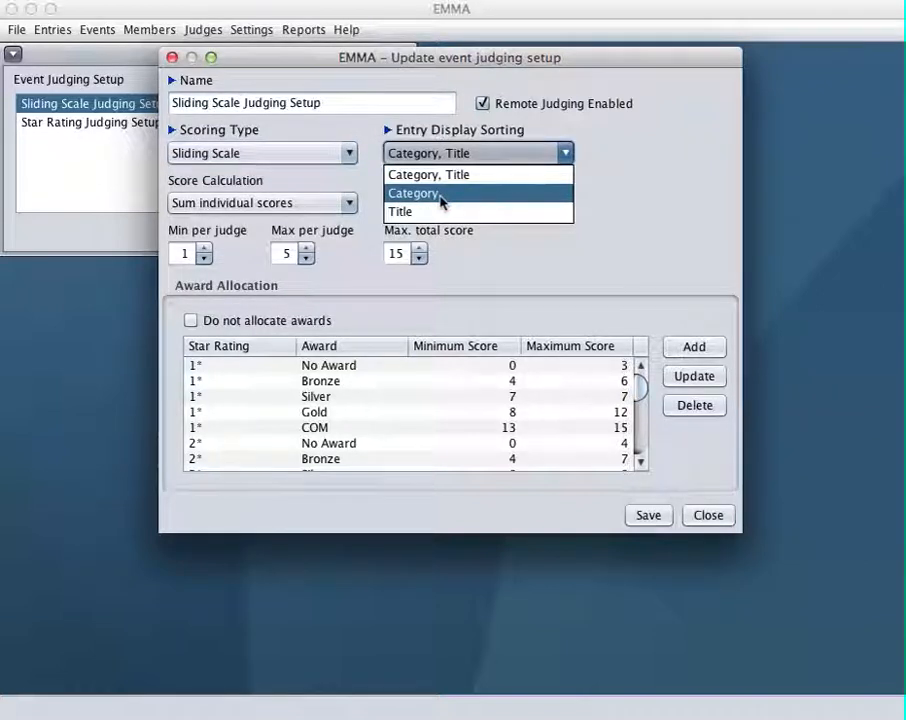
left_click(294, 153)
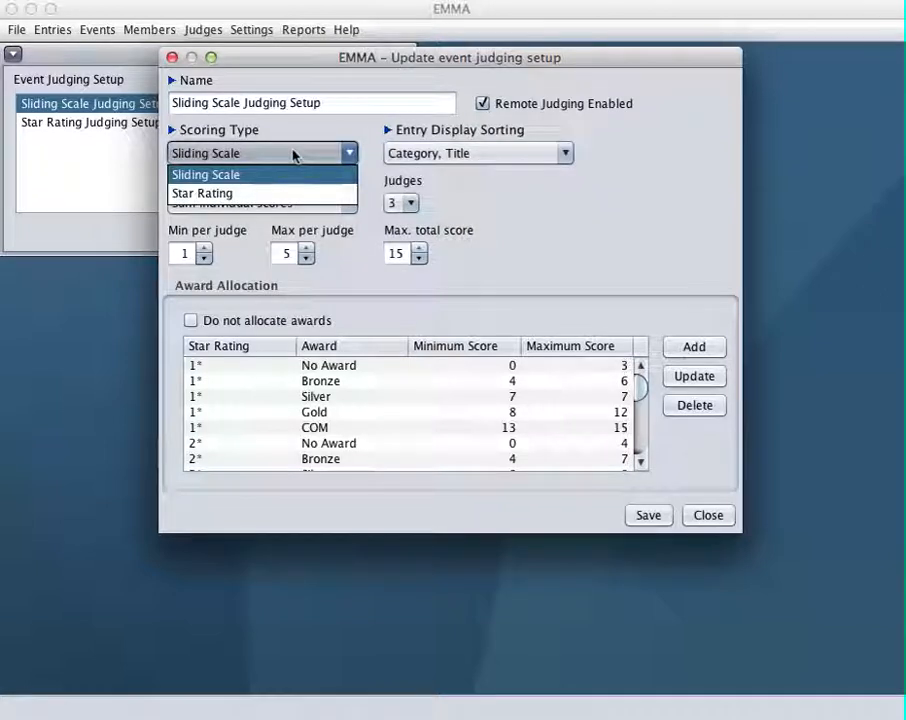
left_click(262, 193)
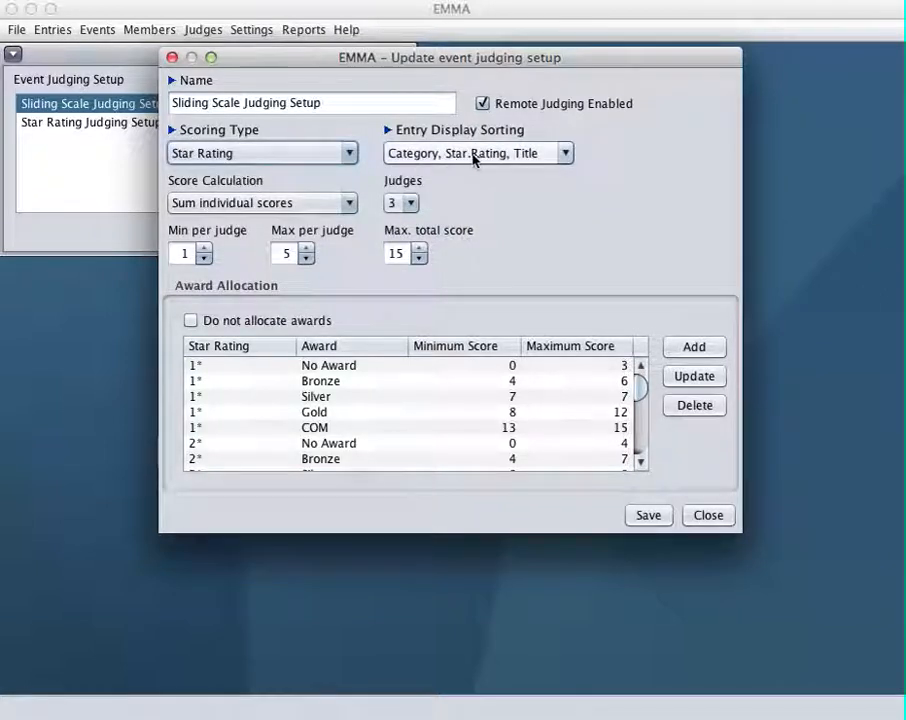
left_click(549, 160)
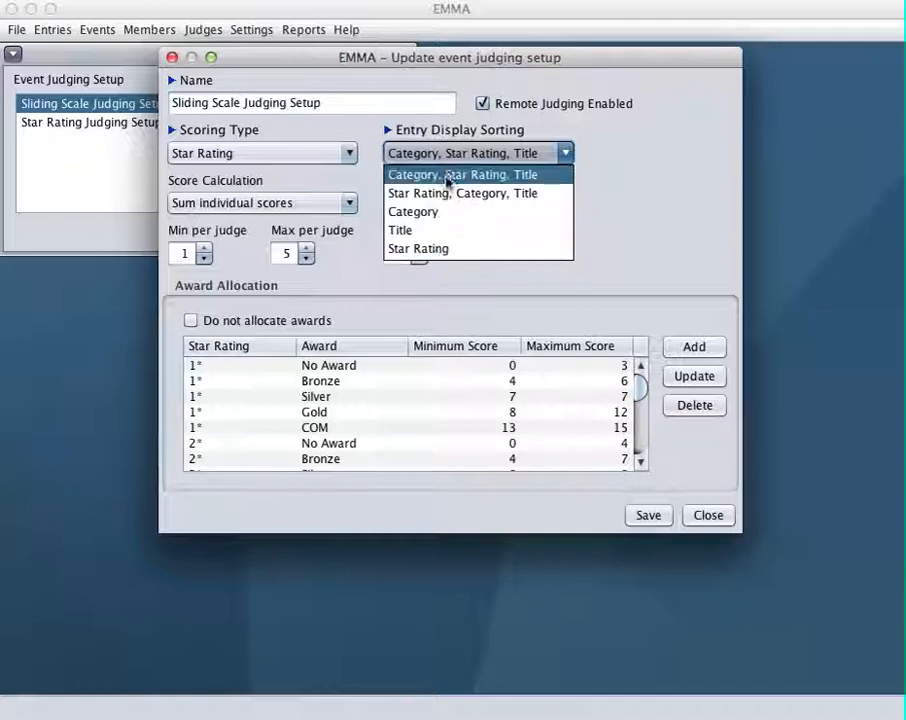
left_click(564, 154)
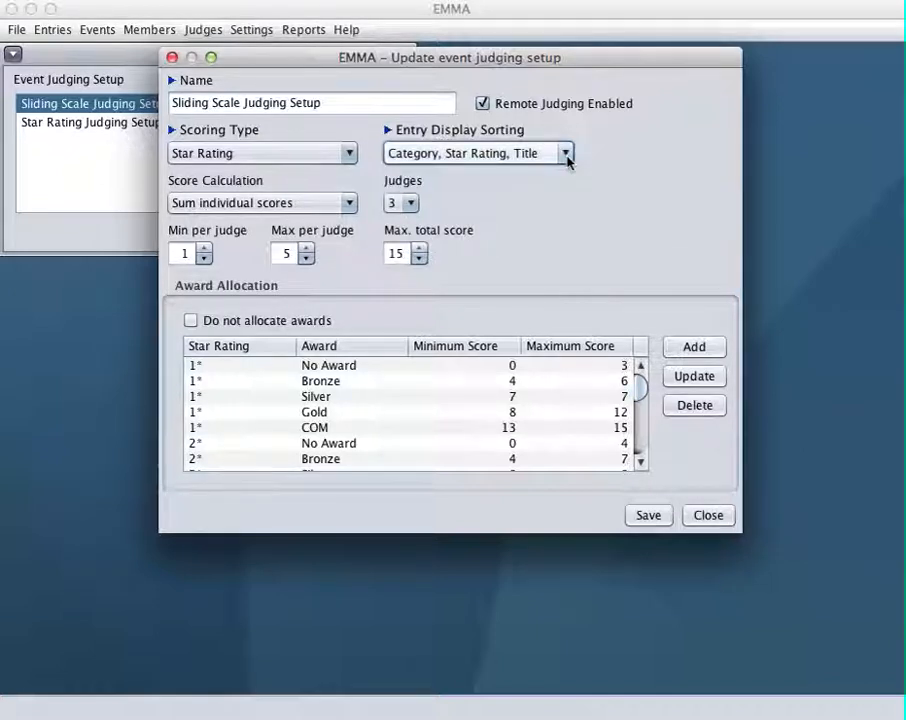
- Set the score calculation to Average scores and the number of judges to 3
left_click(212, 206)
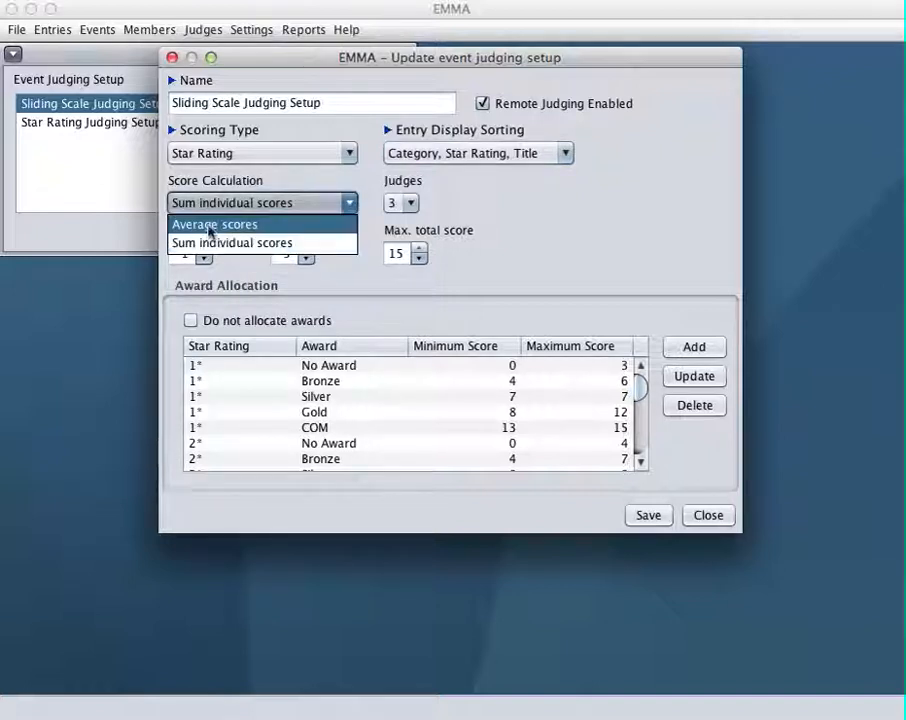
left_click(210, 226)
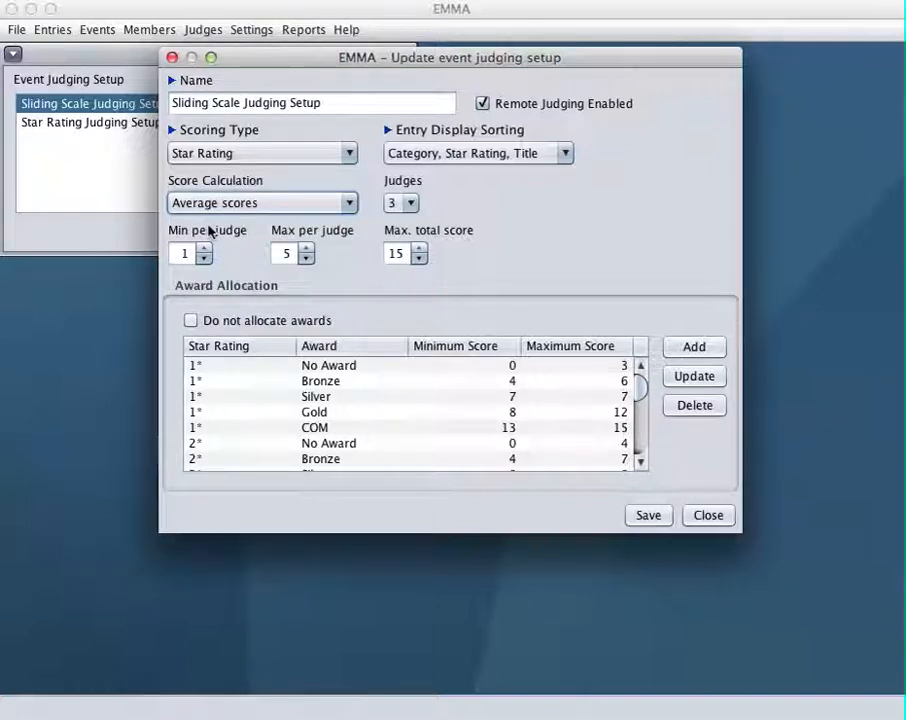
left_click(409, 205)
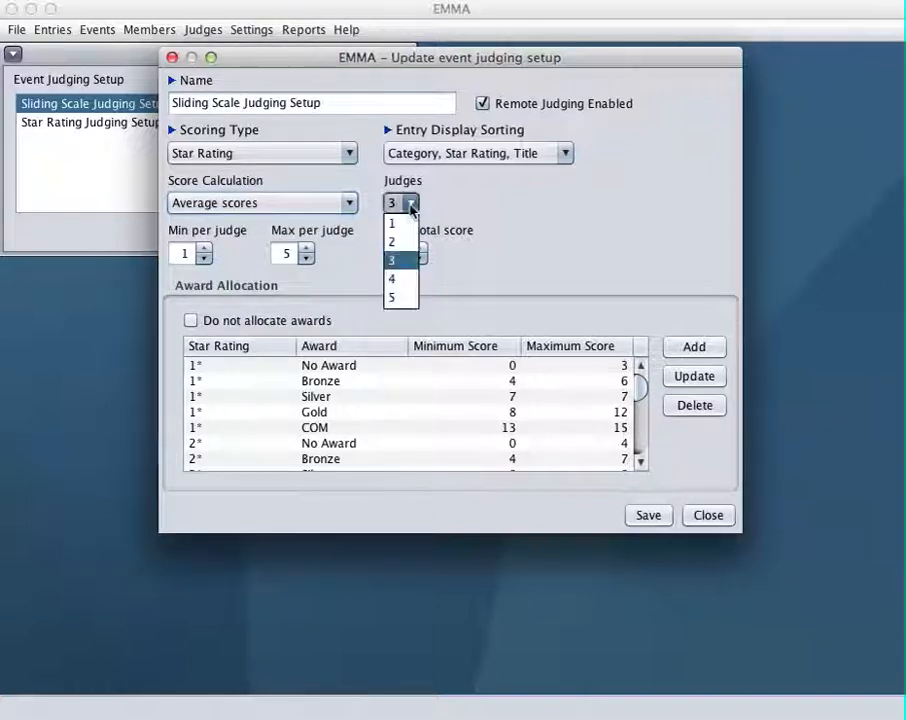
left_click(404, 261)
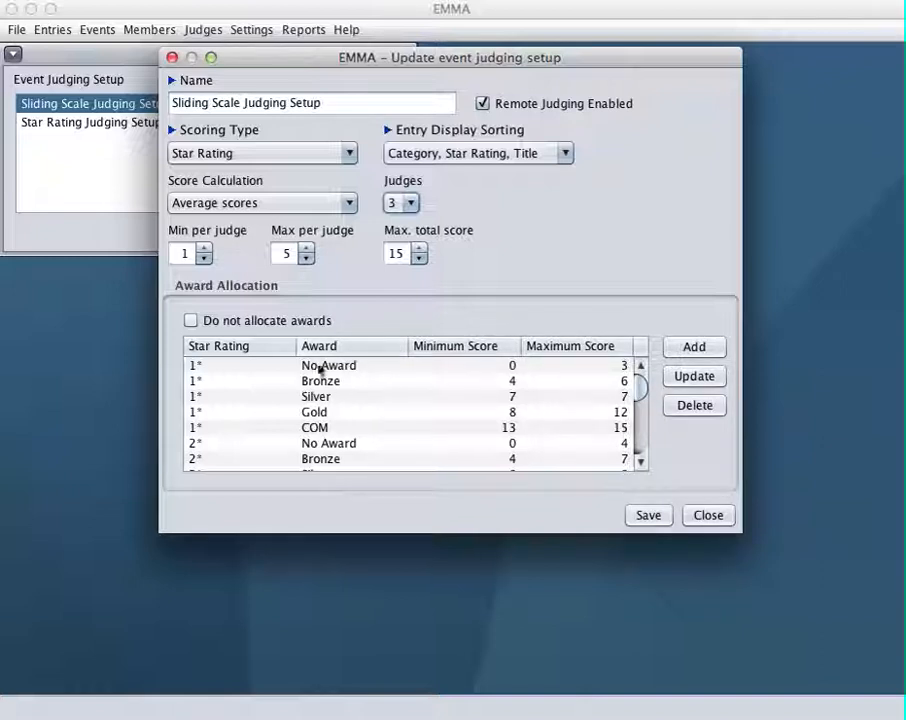
- Open the 1* No Award allocation for editing, look through the available awards, and cancel the edit
left_click(480, 369)
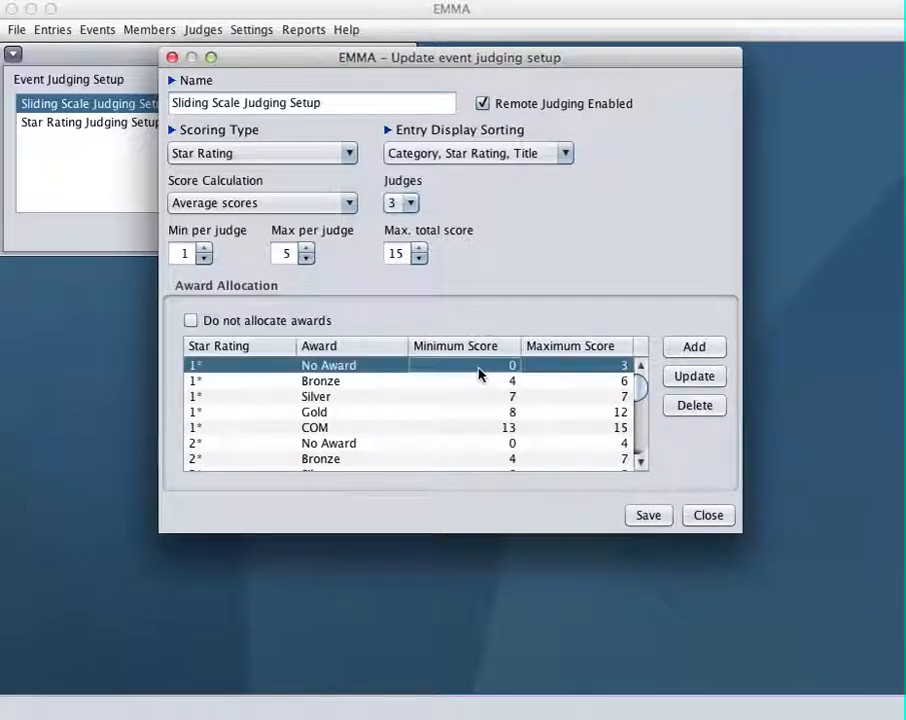
left_click(692, 378)
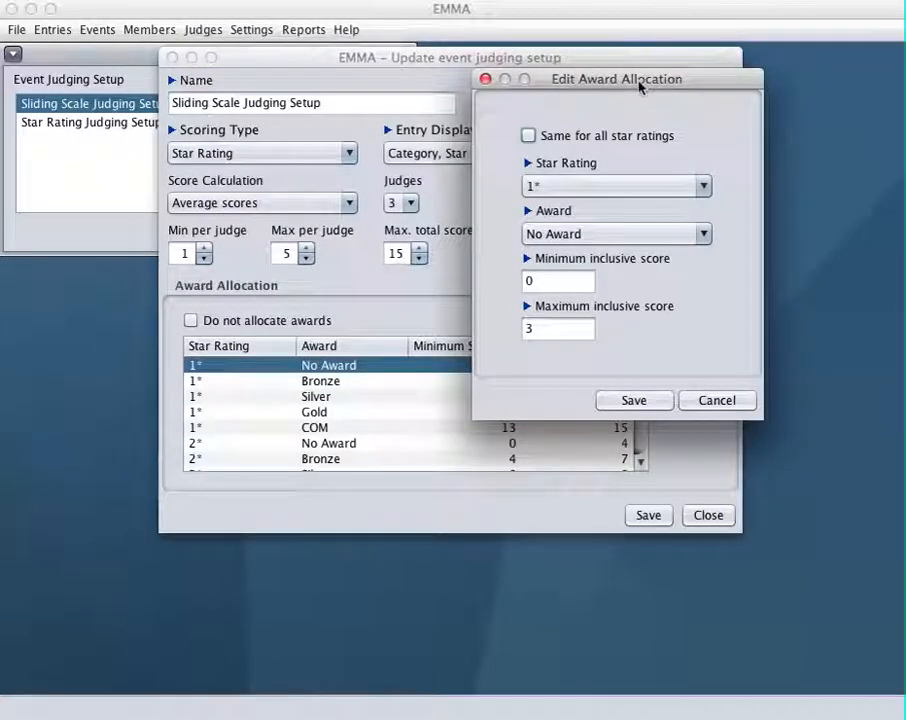
left_click_drag(634, 84, 496, 82)
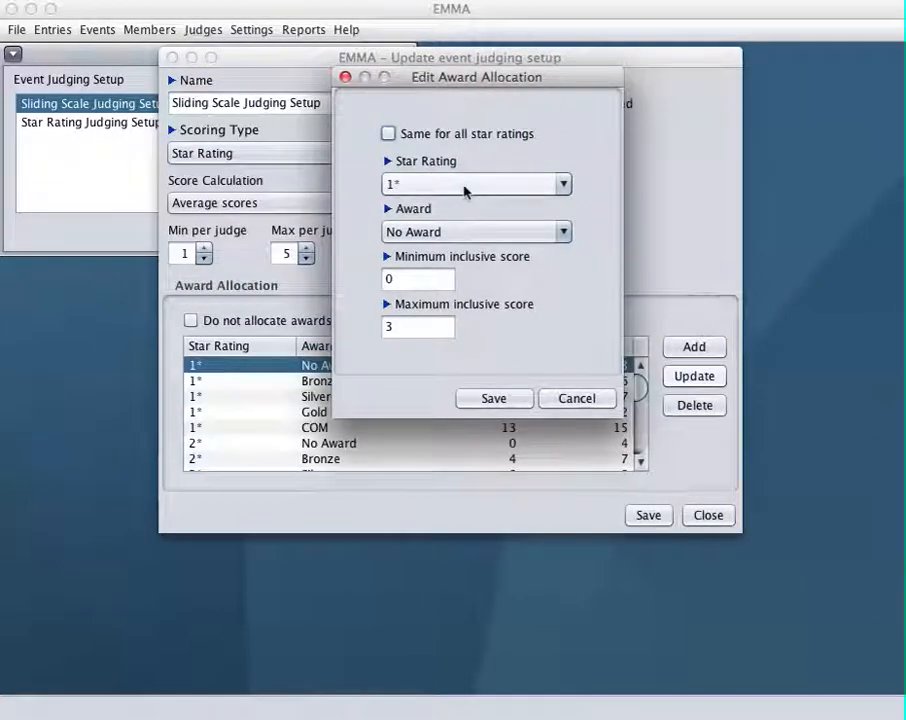
left_click(496, 233)
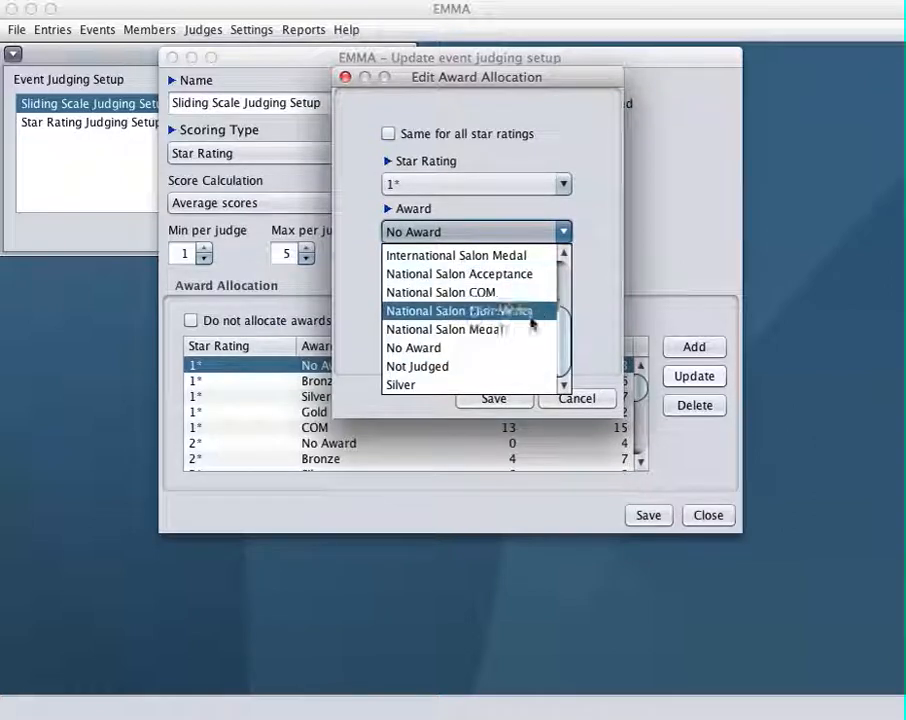
left_click_drag(564, 362, 558, 288)
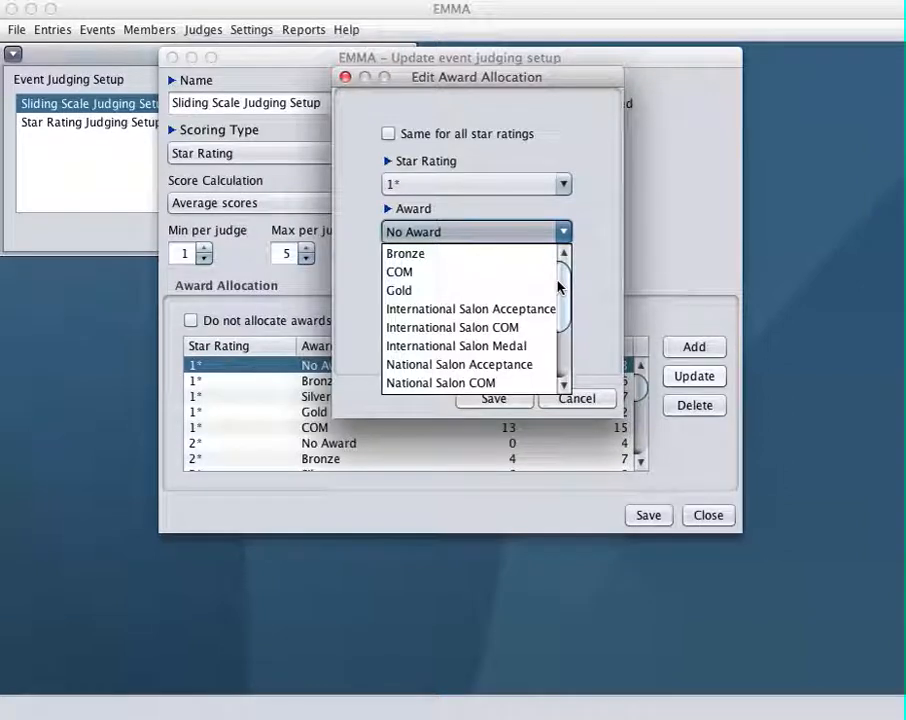
left_click_drag(558, 303, 555, 376)
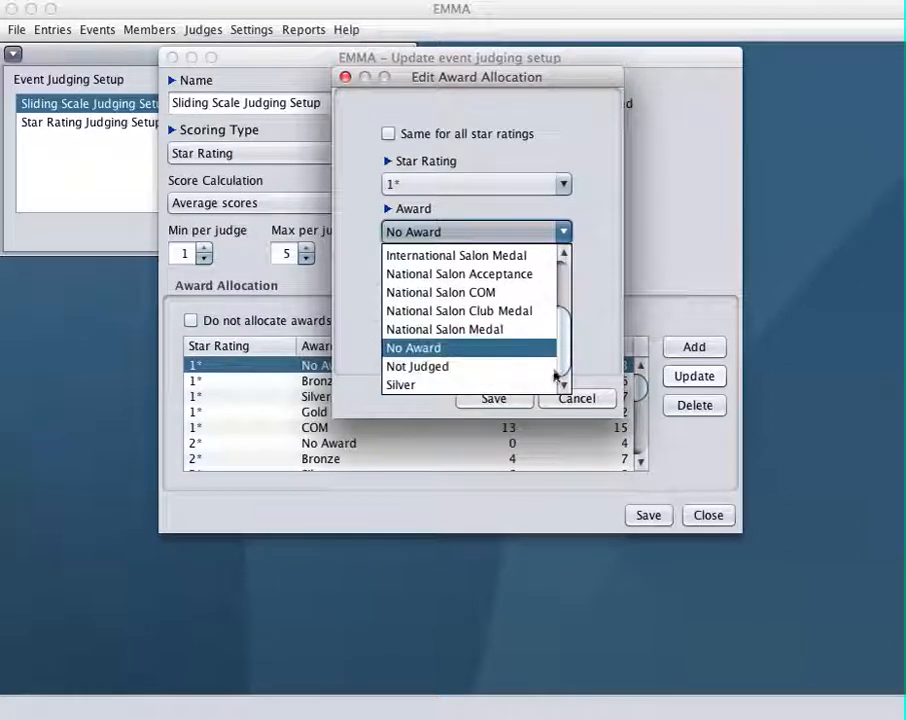
left_click(499, 238)
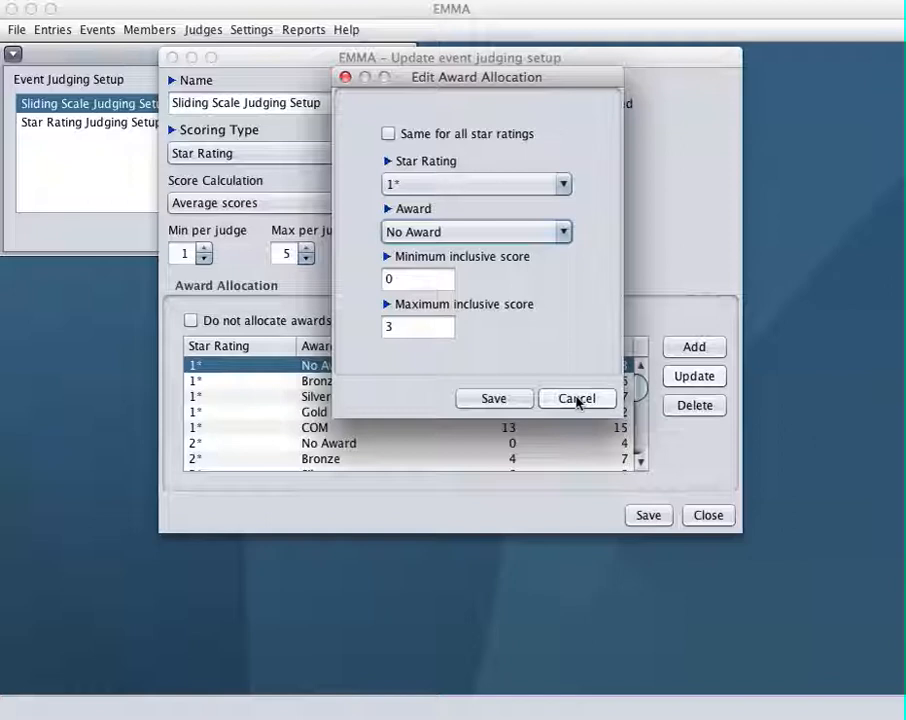
left_click(576, 399)
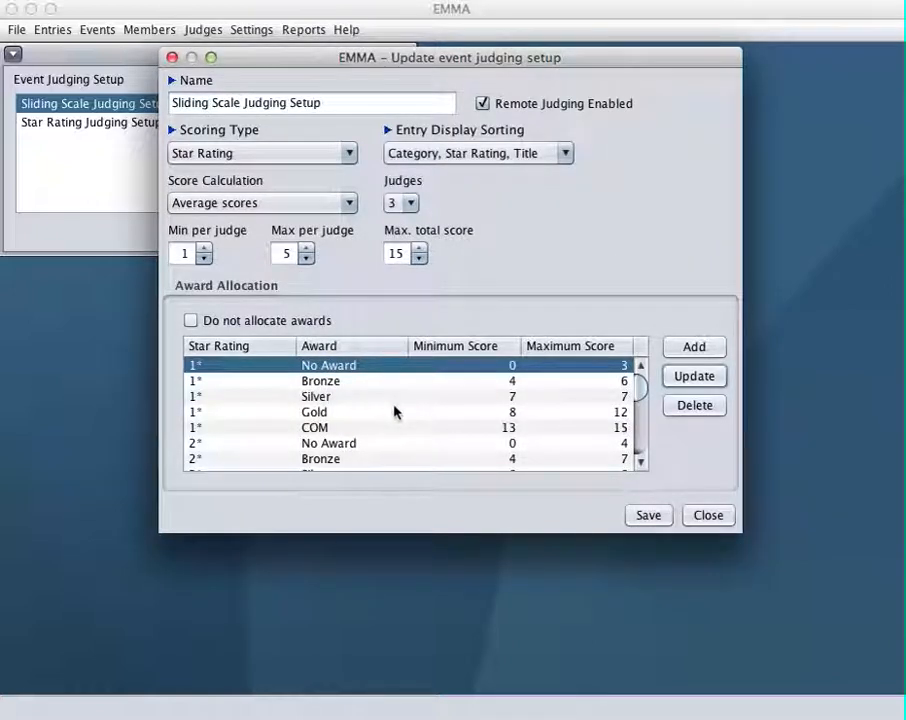
- Examine the minimum and maximum scores of the award allocations across the star ratings
left_click(683, 377)
left_click(641, 403)
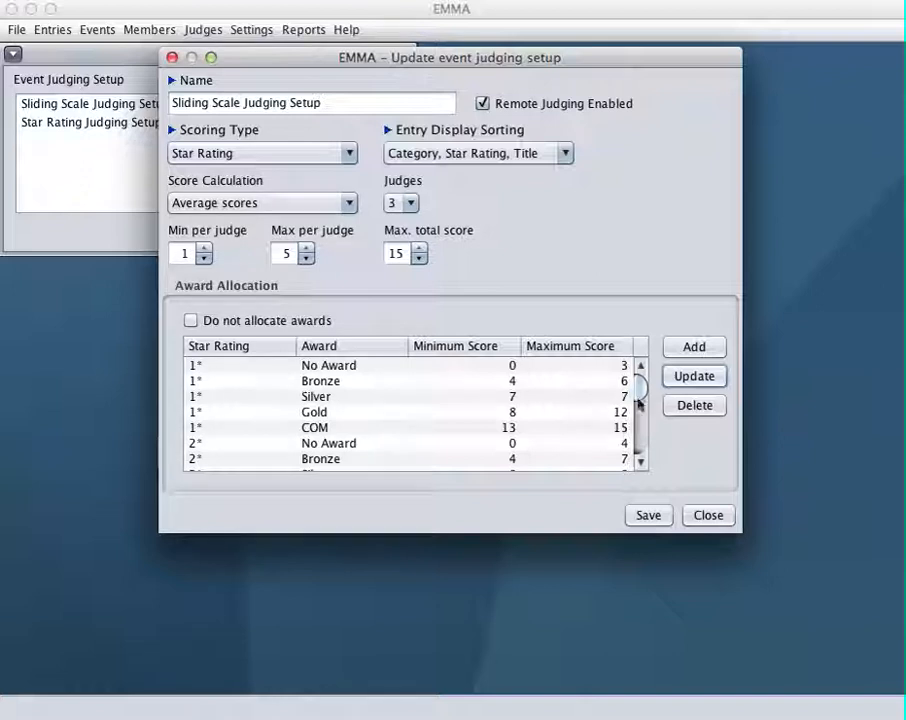
scroll(638, 400, "down", 1)
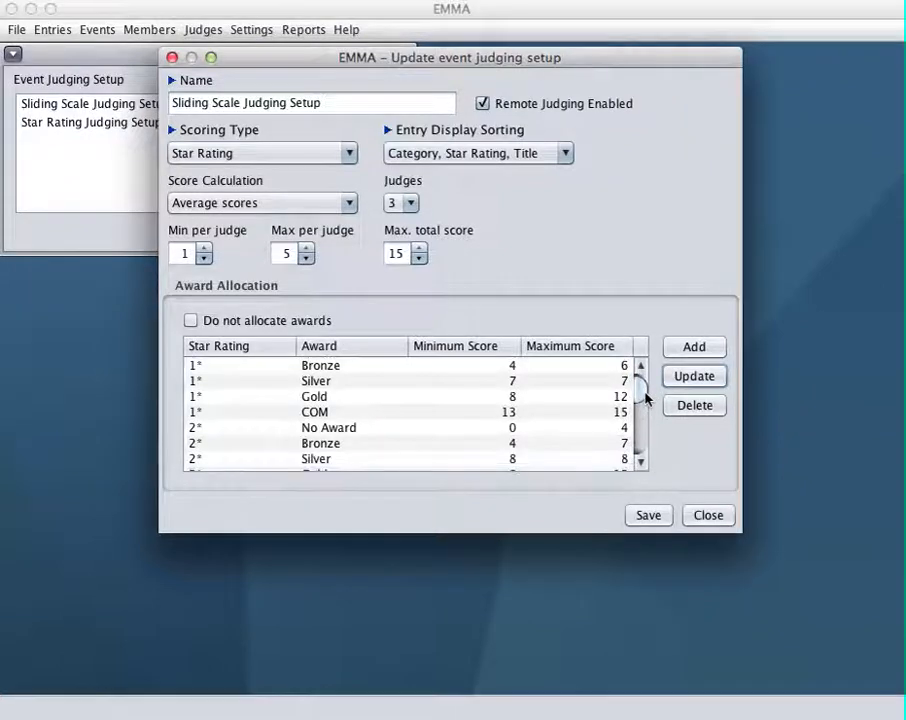
scroll(644, 400, "down", 1)
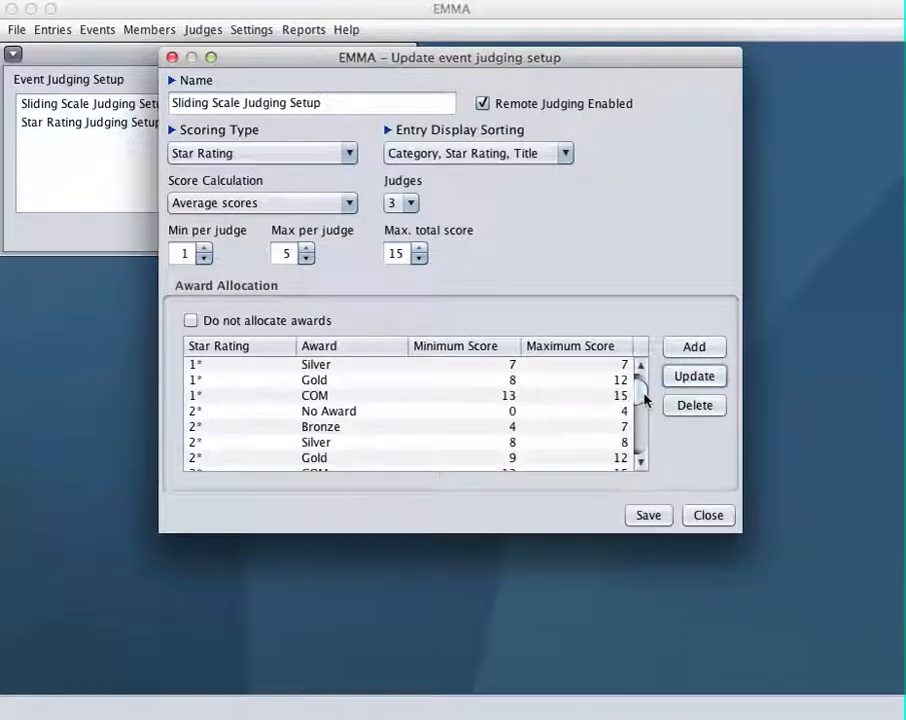
scroll(643, 402, "down", 2)
scroll(643, 402, "down", 3)
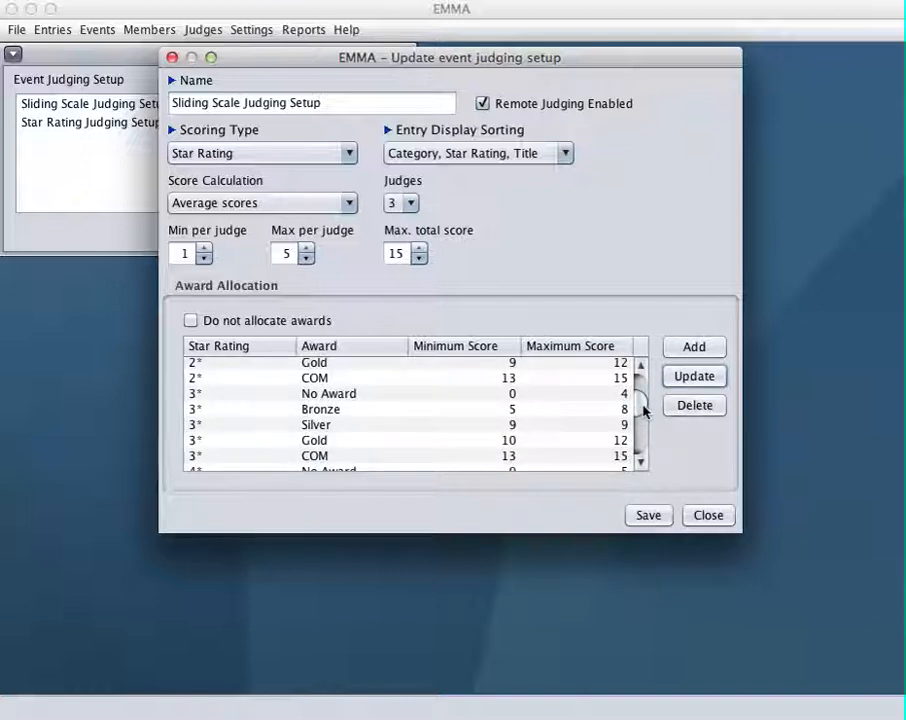
mouse_move(643, 408)
left_mouse_down()
mouse_move(639, 440)
mouse_move(638, 390)
left_mouse_up()
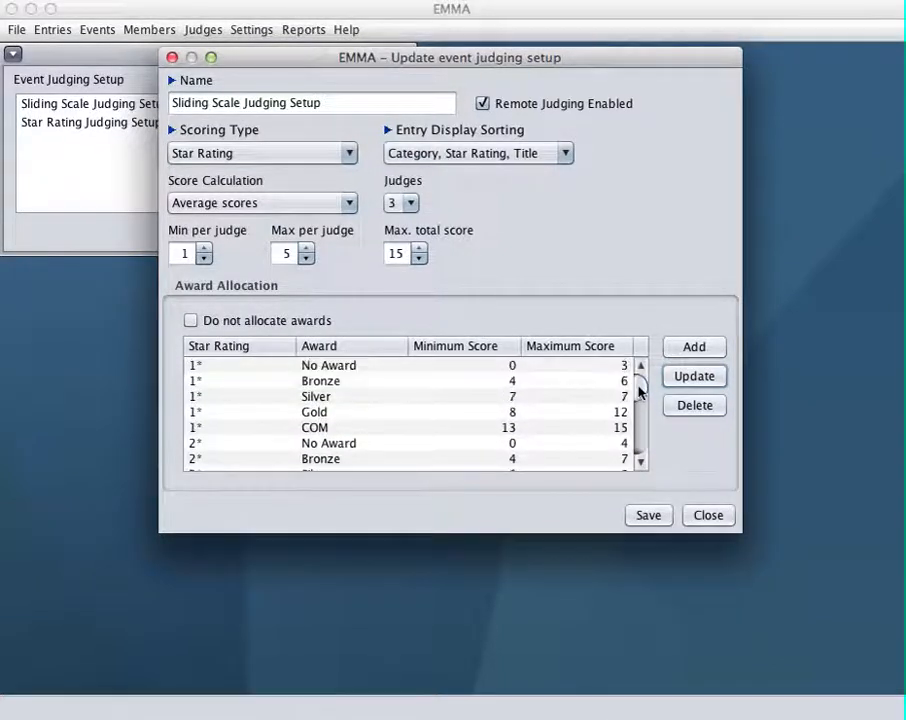
- Set the scoring type to Sliding Scale and close the judging setup without saving
left_click(305, 158)
left_click(281, 175)
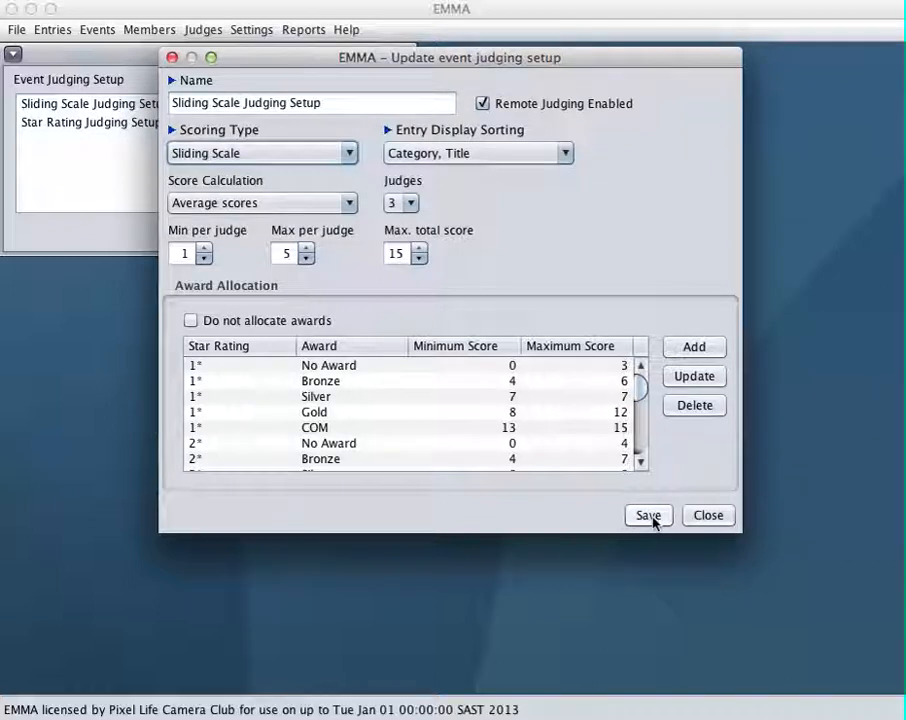
left_click(710, 516)
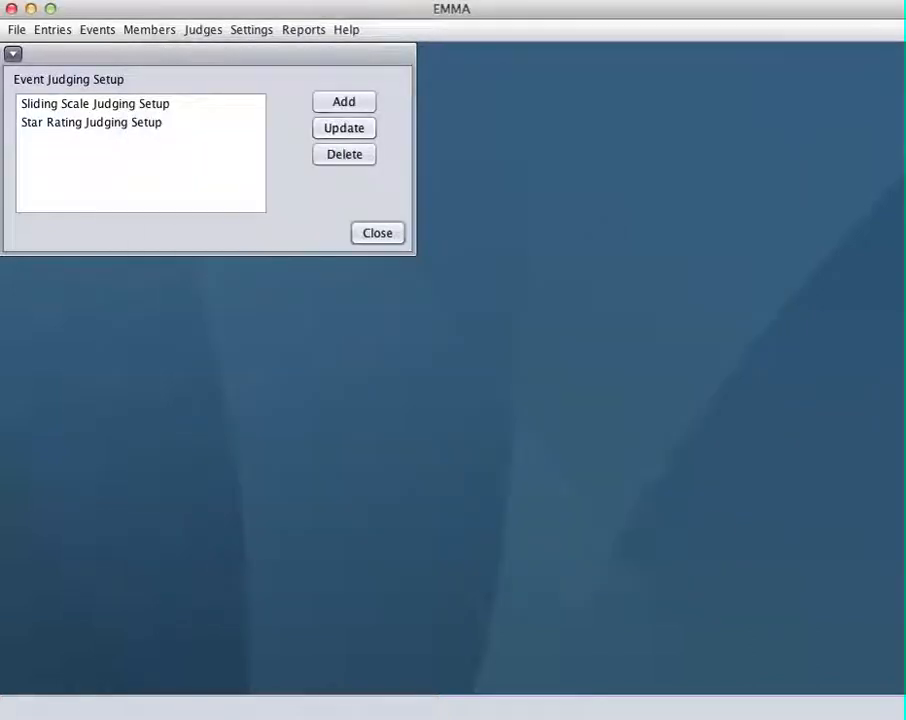